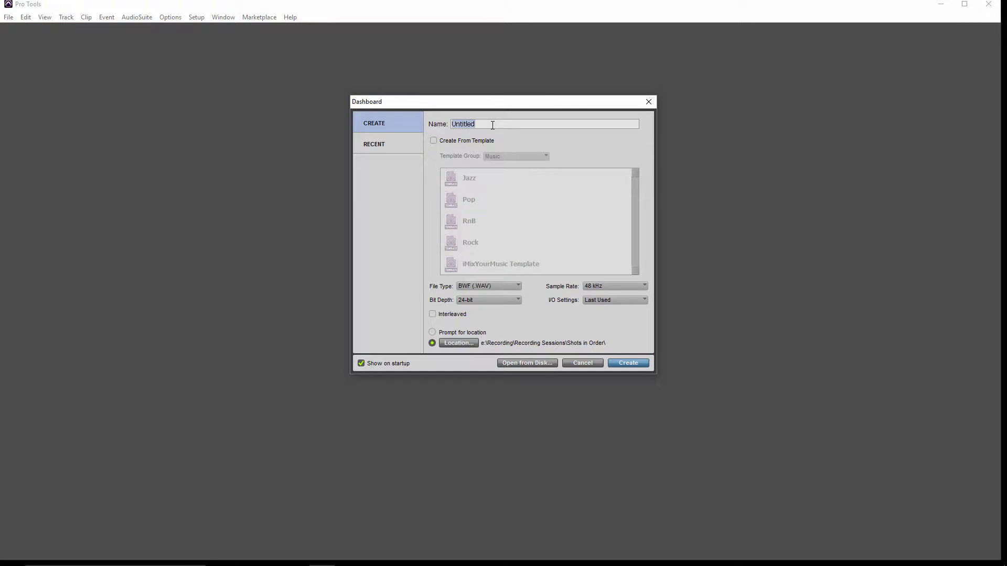
- Name the new session 'Recording Template 1' in the Dashboard and create it
type("Recording Template 1")
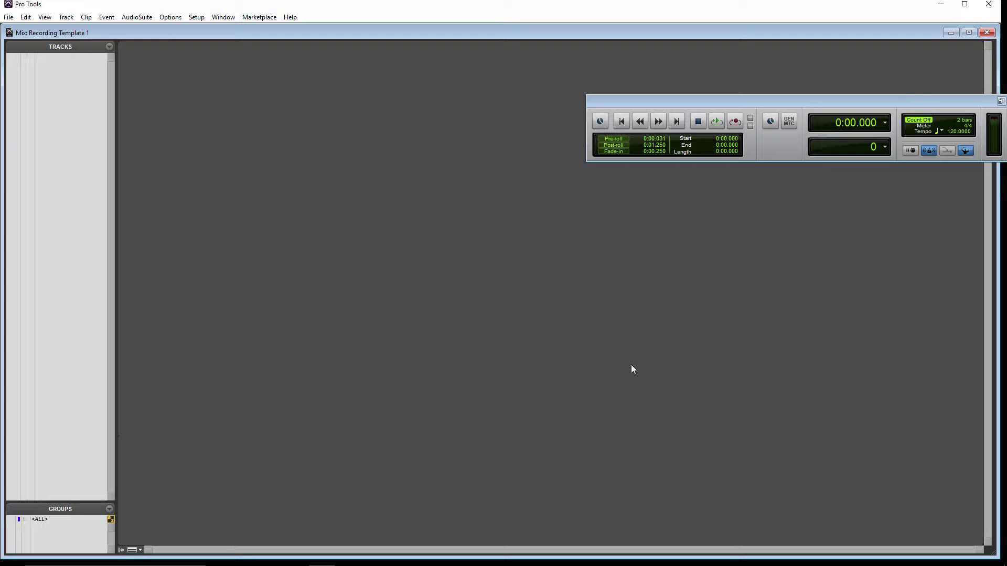
- Start a New Tracks request for 10 mono audio tracks
left_click(12, 18)
left_click(13, 19)
left_click(9, 18)
mouse_move(67, 21)
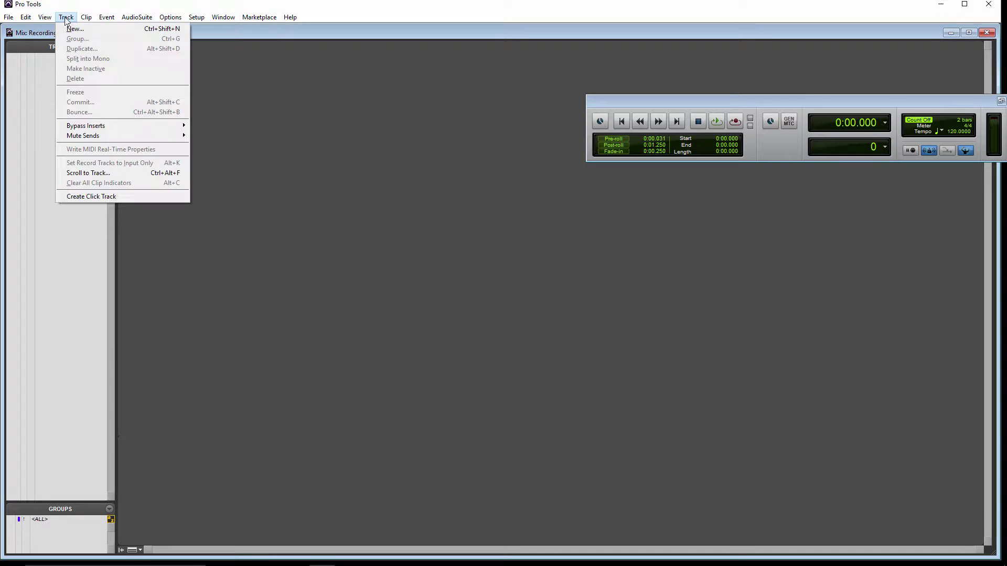
left_click(73, 29)
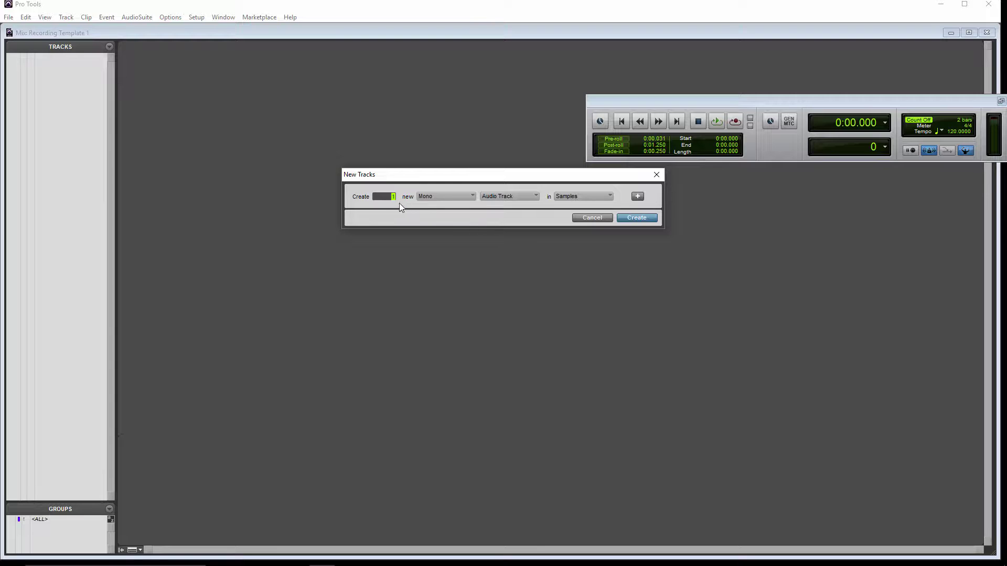
type("10")
- Add a second row for 2 stereo instrument tracks
left_click(636, 196)
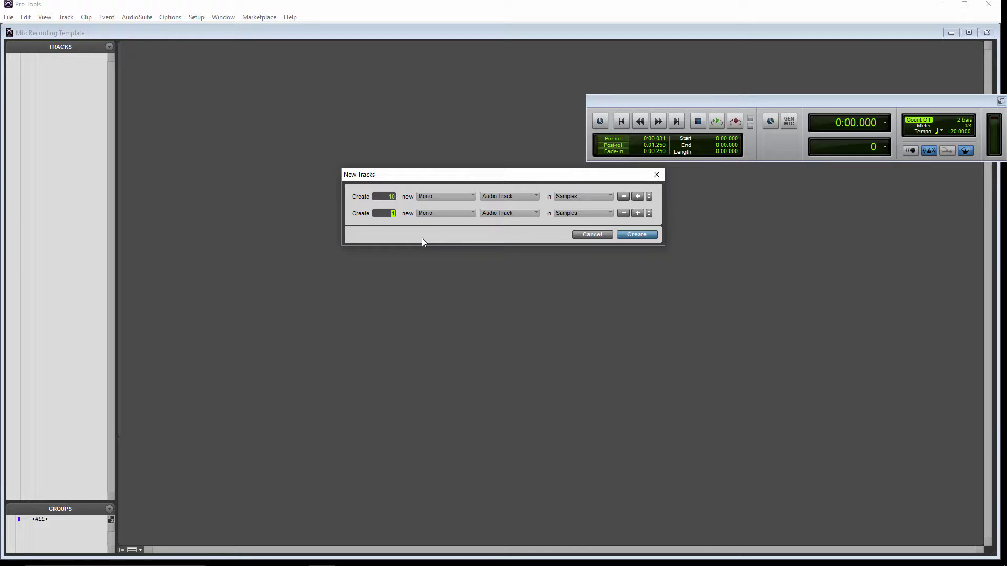
left_click(474, 213)
left_click(483, 227)
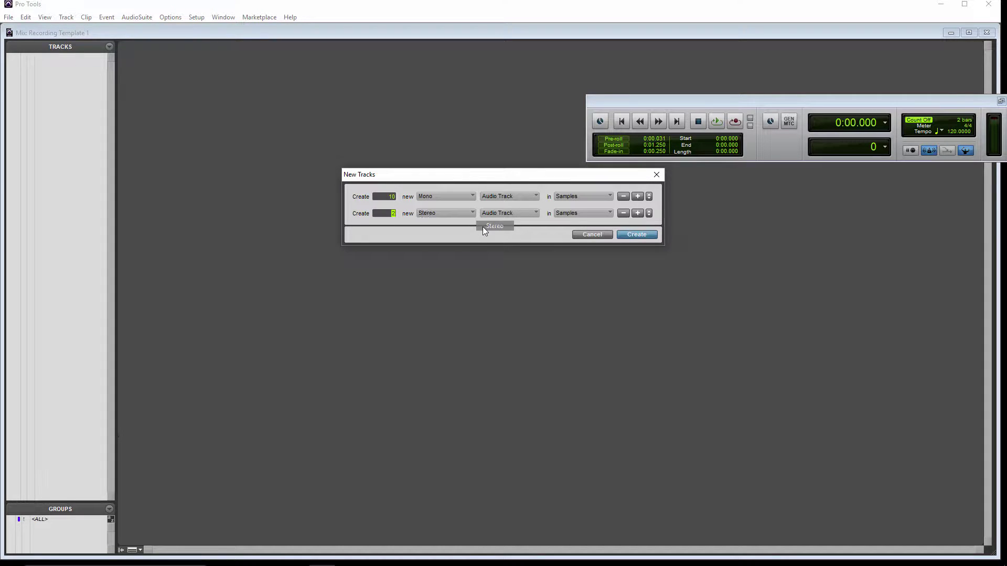
left_click(535, 213)
left_click(552, 268)
- Add a third row for 1 stereo master fader and create all the tracks
left_click(638, 213)
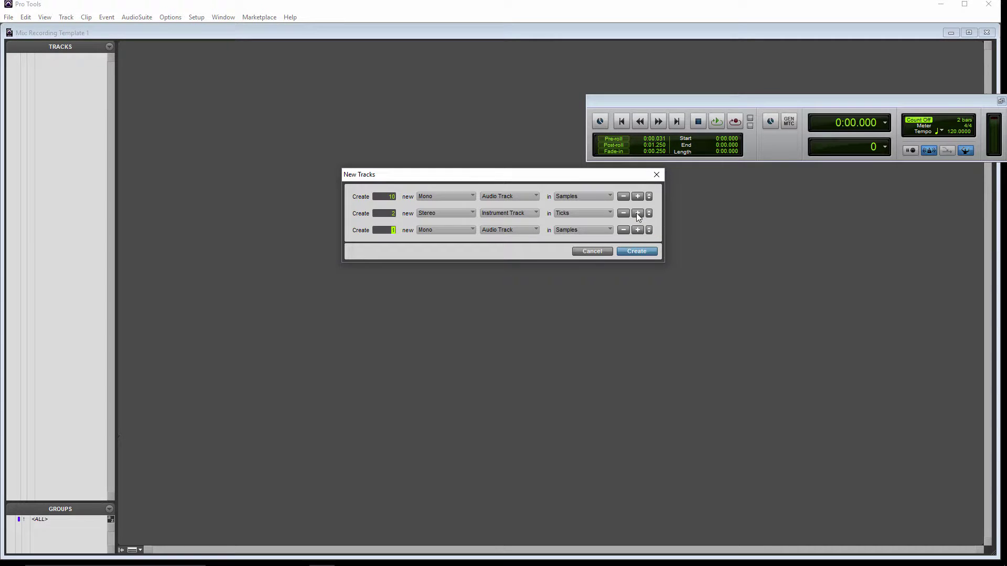
left_click(471, 231)
left_click(482, 242)
left_click(535, 229)
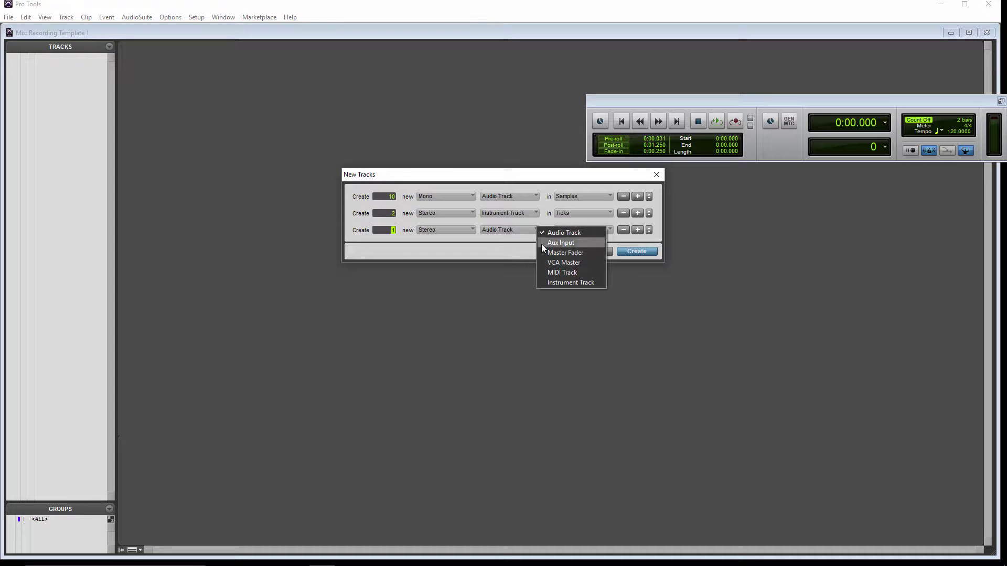
left_click(550, 253)
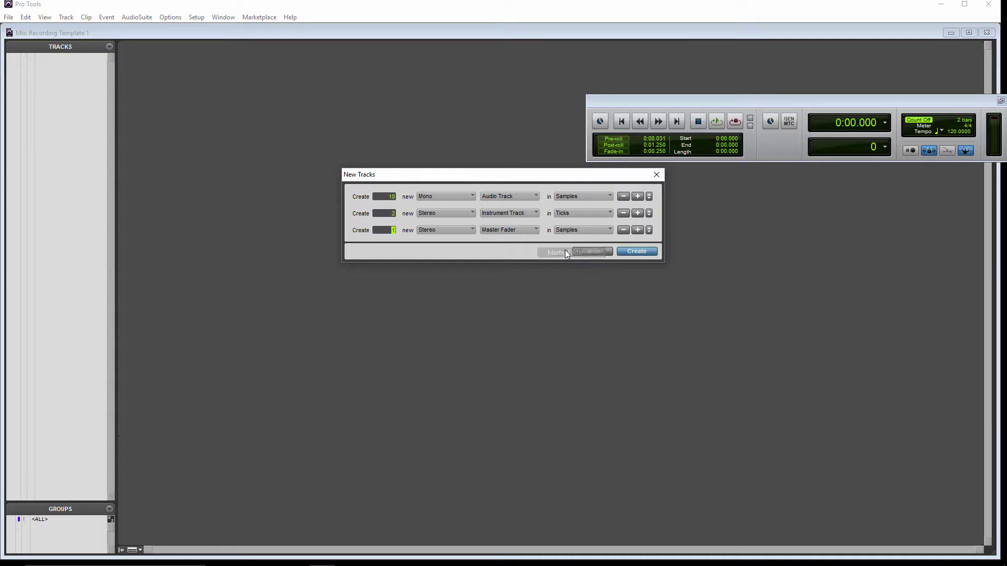
left_click(641, 251)
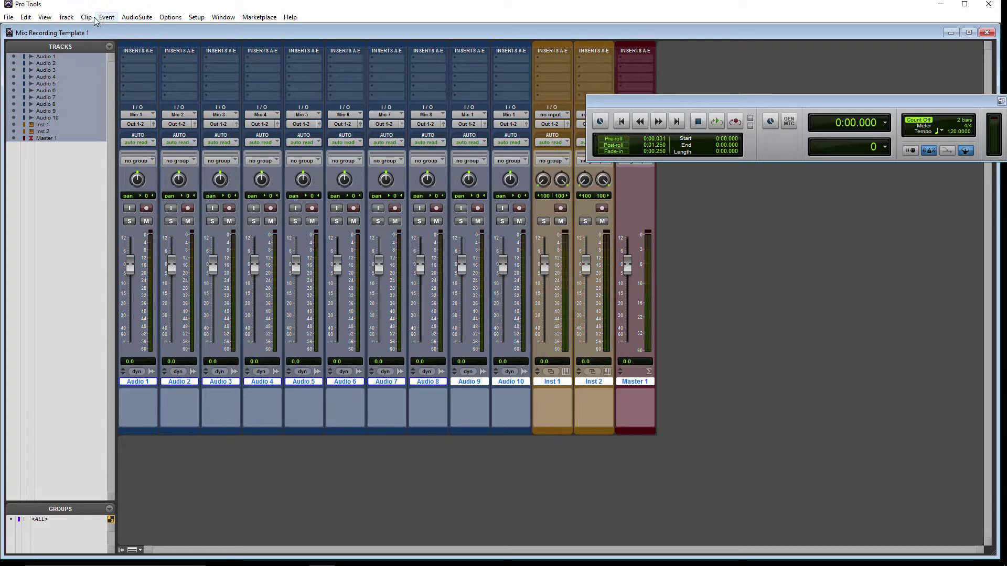
- Create a Click track and move it to the leftmost mixer position
left_click(68, 19)
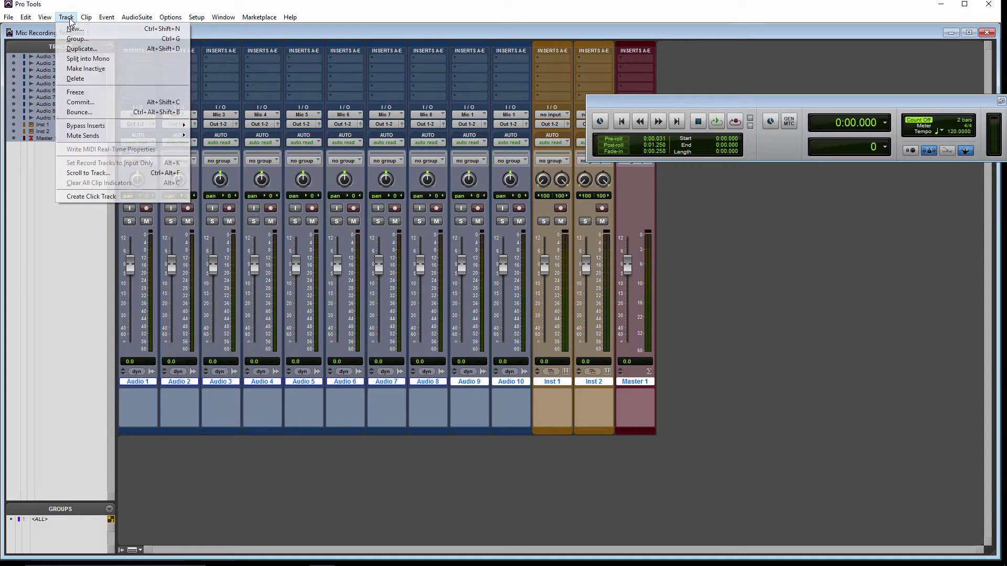
left_click(101, 197)
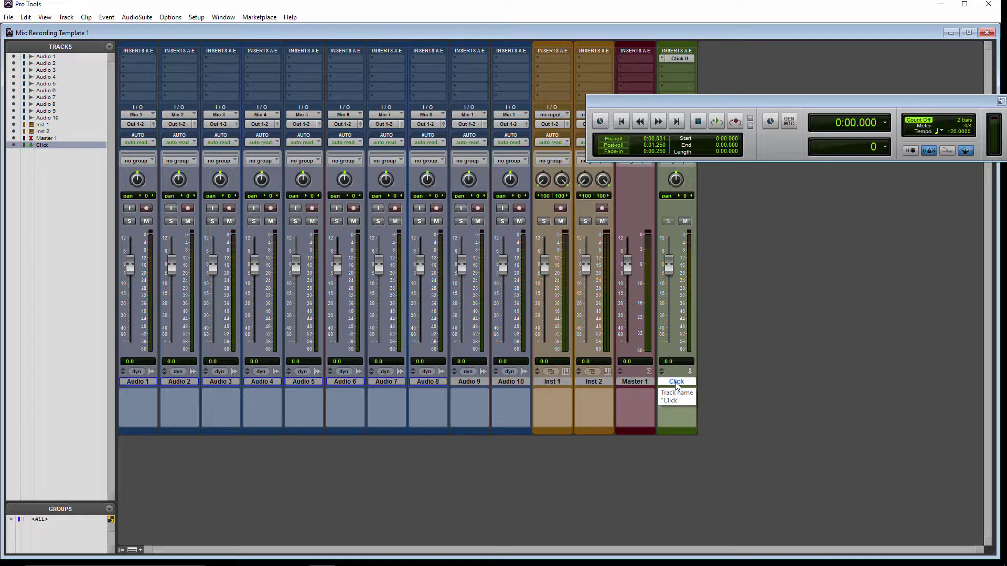
left_click_drag(128, 414, 137, 413)
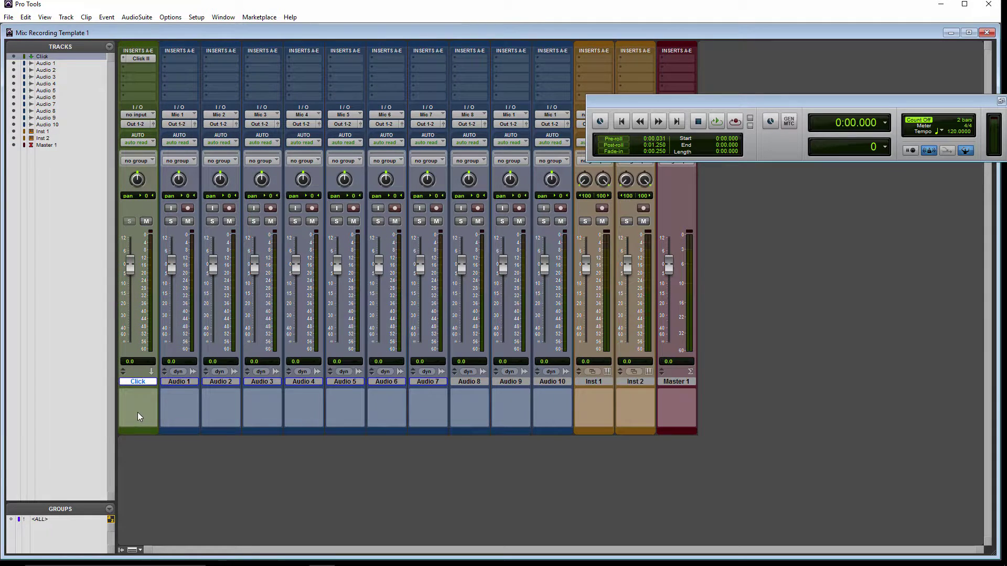
- Rename Audio 1 through Audio 6 to Gtr 1 through Gtr 6
left_click(175, 382)
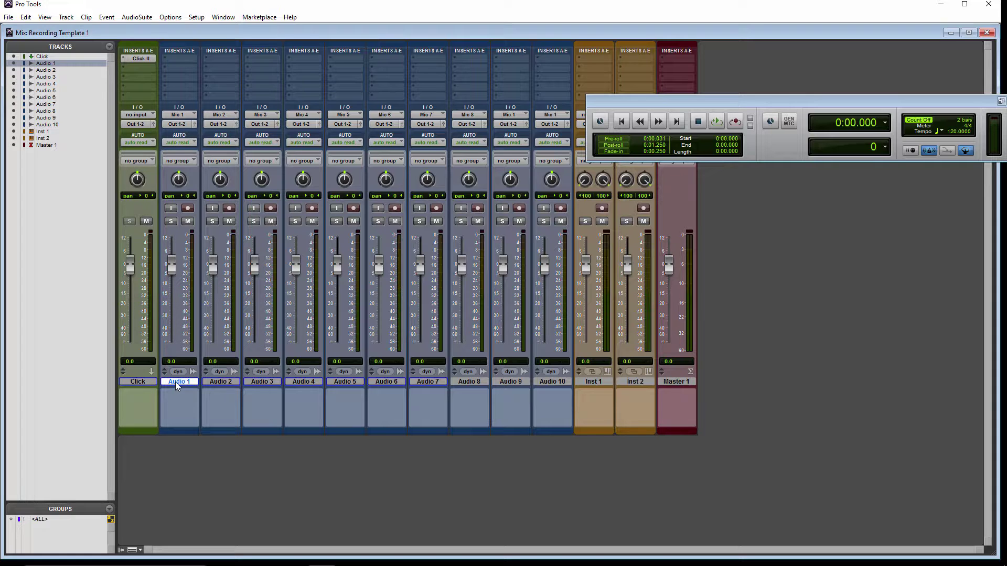
double_click(175, 382)
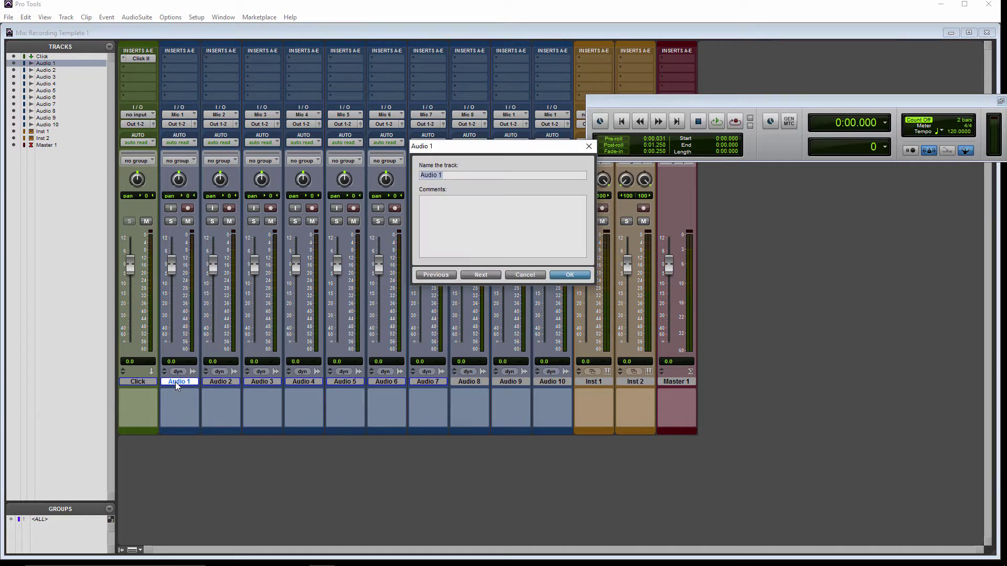
type("Gtr")
key("ctrl+Right")
key("BackSpace")
type("Gtr 2")
key("ctrl+Right")
key("BackSpace")
type("Gtr 3")
key("ctrl+Right")
type("Gtr 4")
key("ctrl+Right")
type("Gt")
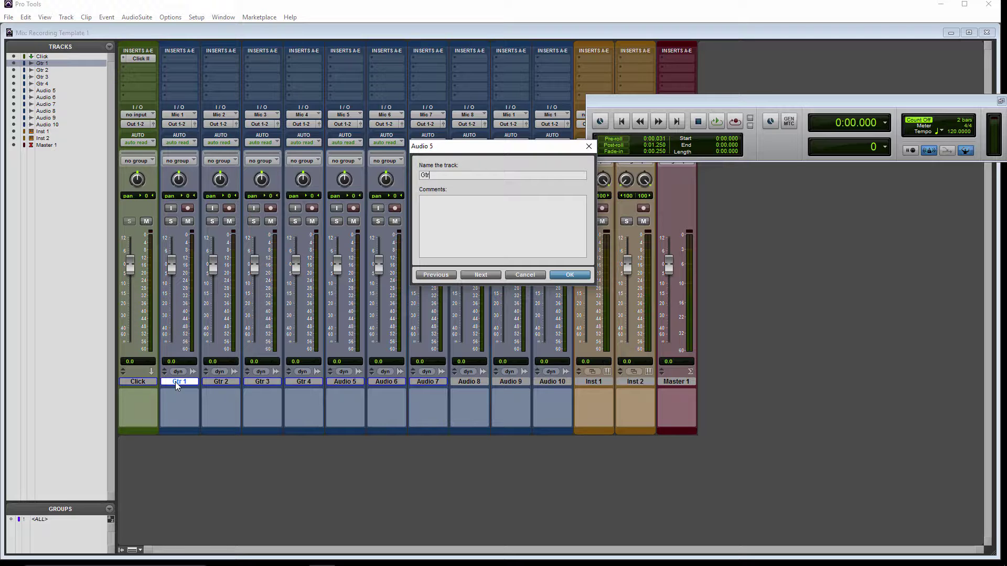
type("r 5")
key("ctrl+Right")
type("Gtr 6")
key("ctrl+Right")
- Rename the remaining tracks Bass, Vox, Bvox 1, Bvox 2, Drums and Piano/Keys
type("Bass")
key("ctrl+Right")
type("V")
key("ctrl+Right")
type("Bvox 1")
key("ctrl+Right")
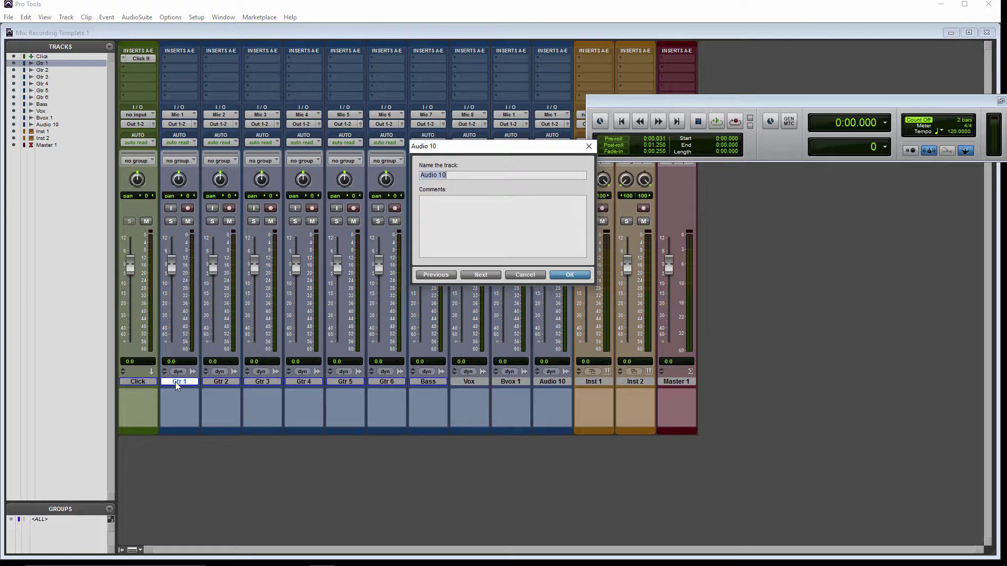
type("Bvox 2")
key("ctrl+Right")
type("Drums")
key("ctrl+Right")
type("Piano/Keys")
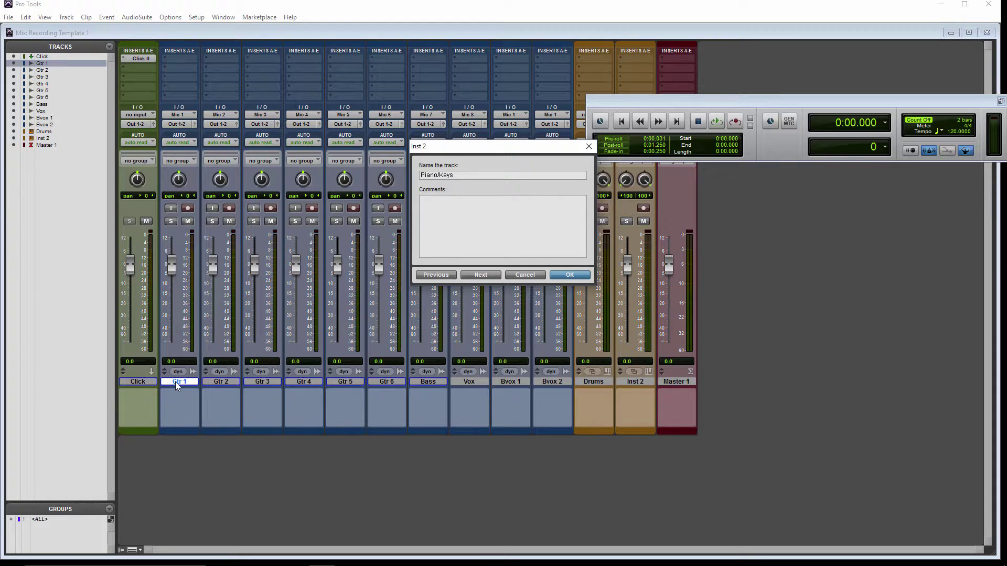
key("ctrl+Right")
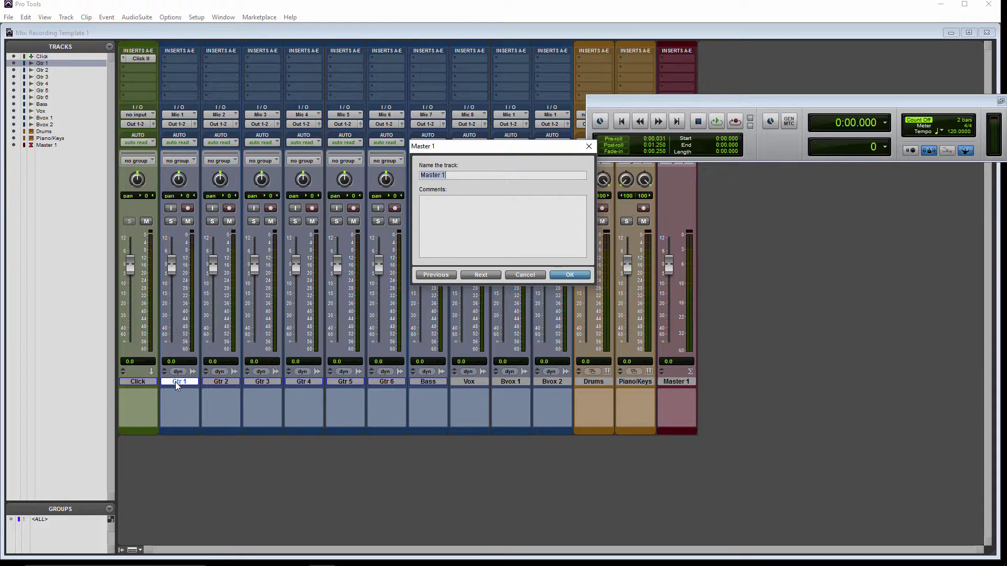
- Finish renaming and colour the six guitar tracks green from the Color Palette
left_click(567, 277)
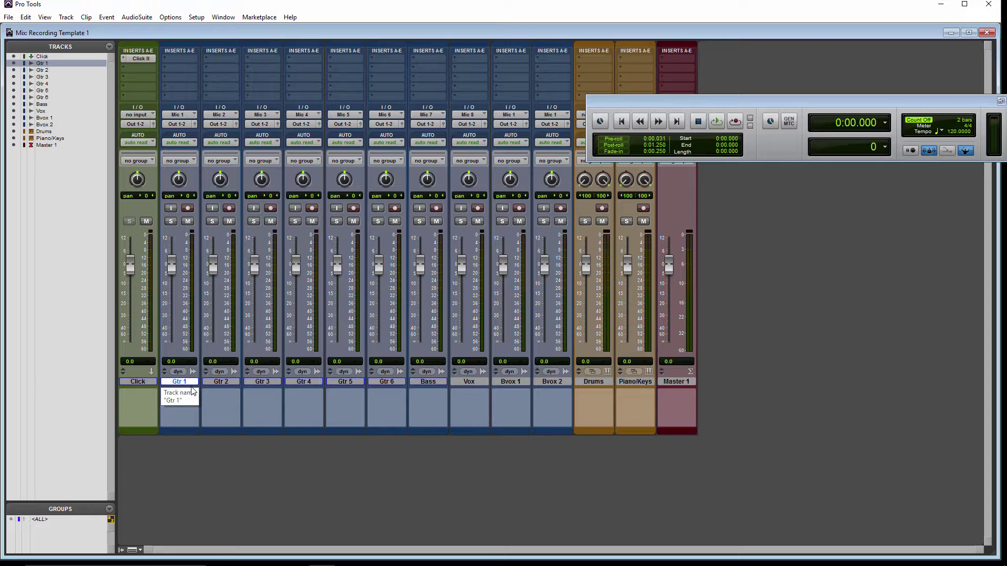
left_click(428, 381, "ctrl")
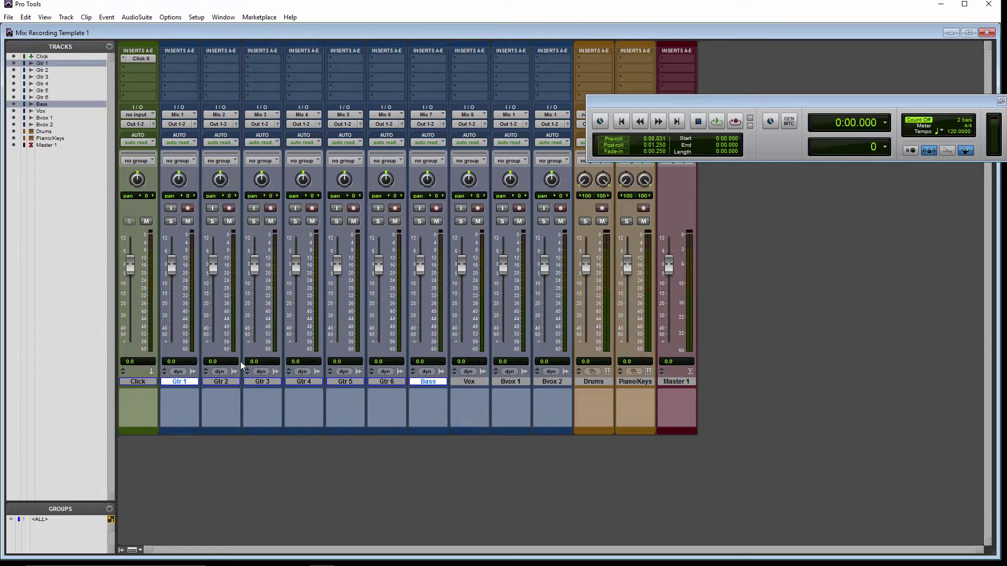
left_click(228, 381, "shift")
left_click(388, 383, "shift")
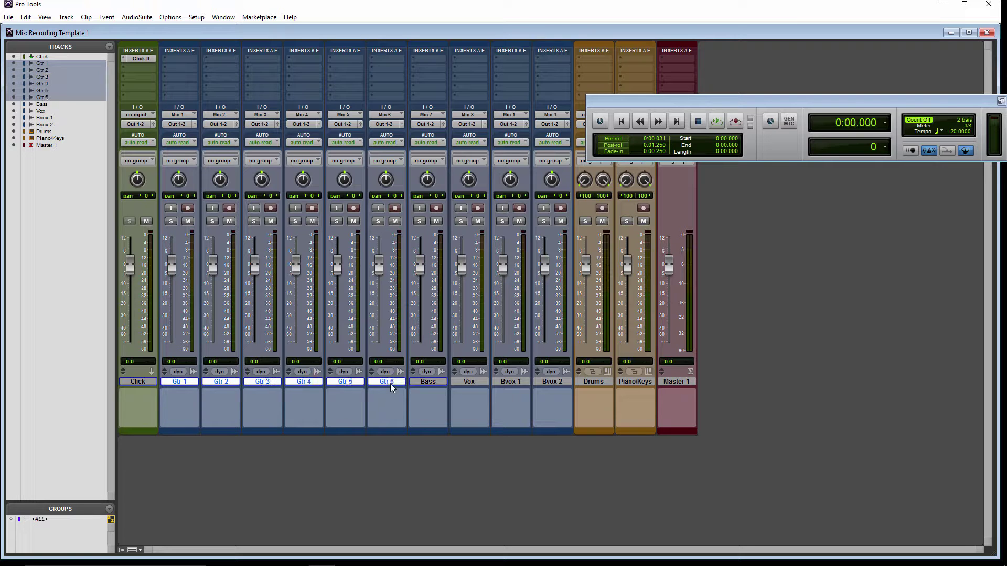
left_click(223, 17)
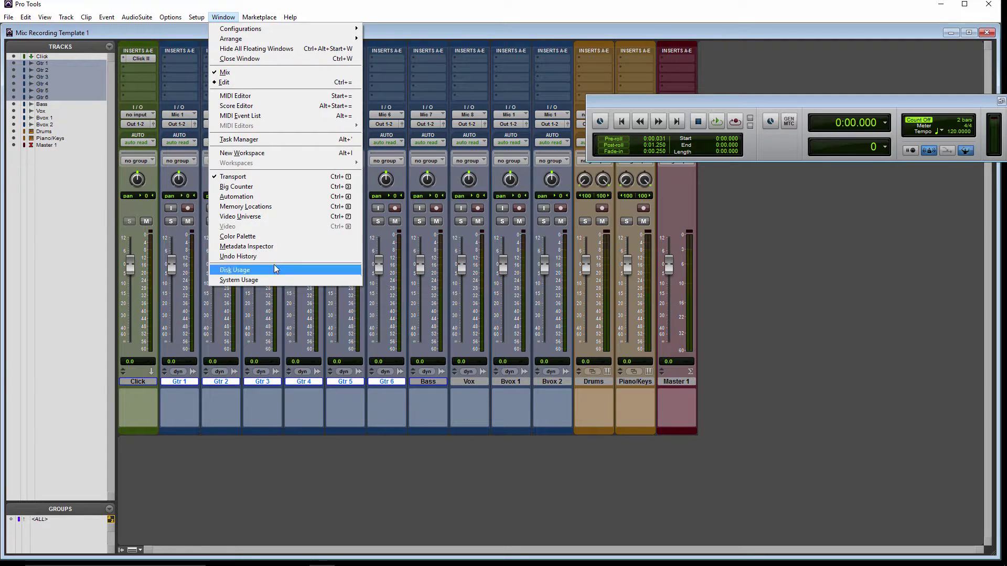
left_click(252, 236)
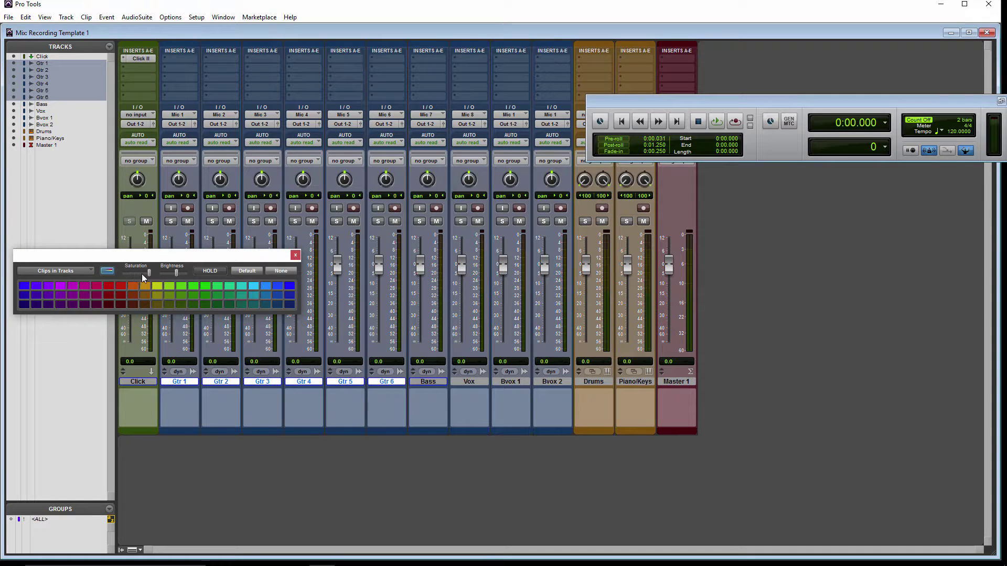
left_click(146, 274)
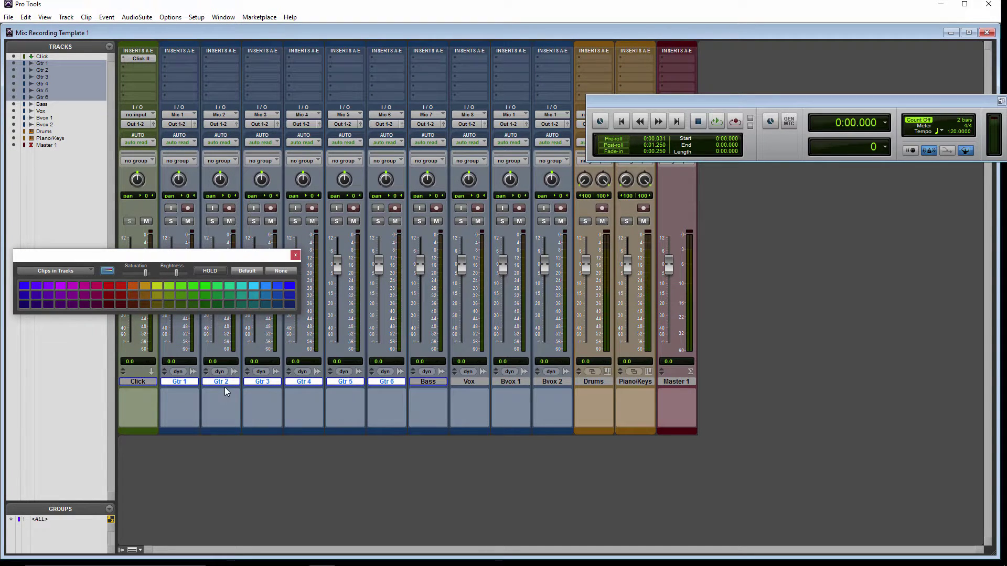
left_click(181, 286)
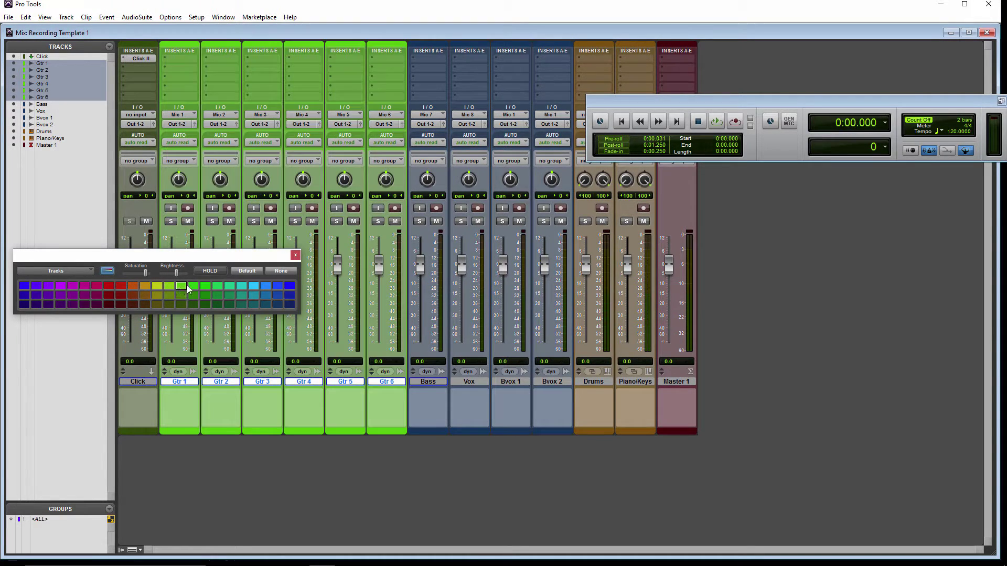
- Colour the Bass track brown and the Vox, Bvox 1 and Bvox 2 tracks magenta
left_click(428, 381)
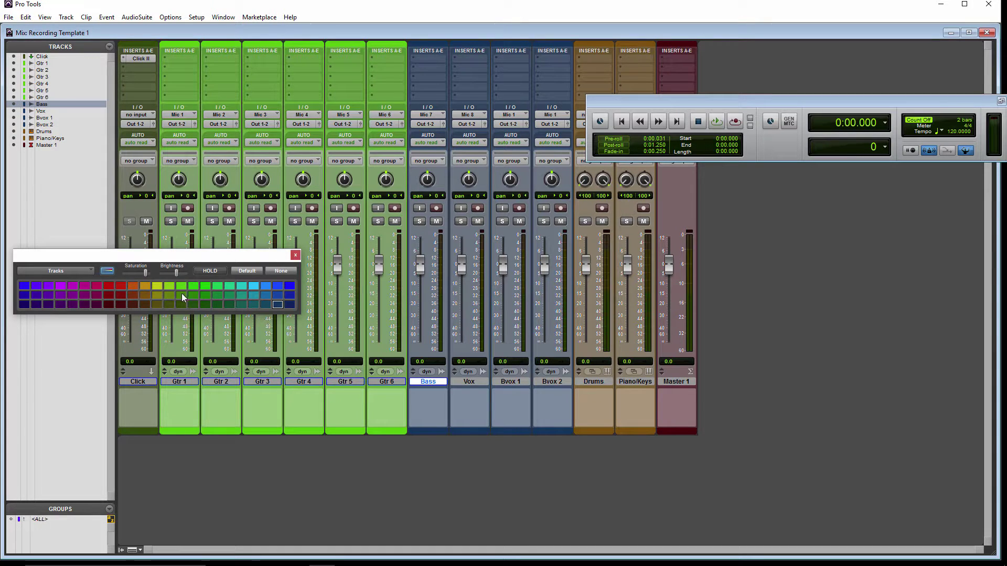
left_click(145, 304)
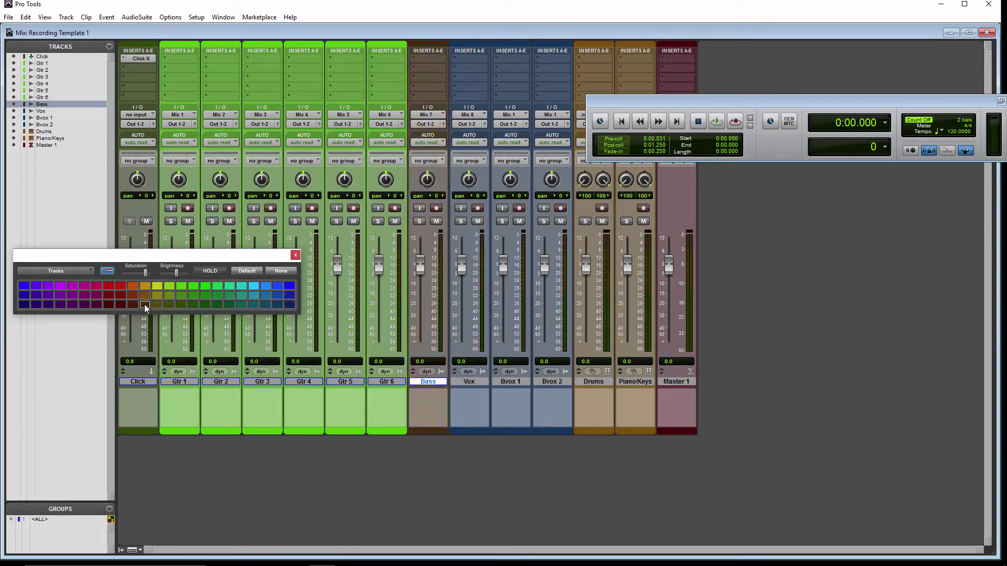
left_click(468, 381)
left_click(550, 382, "ctrl")
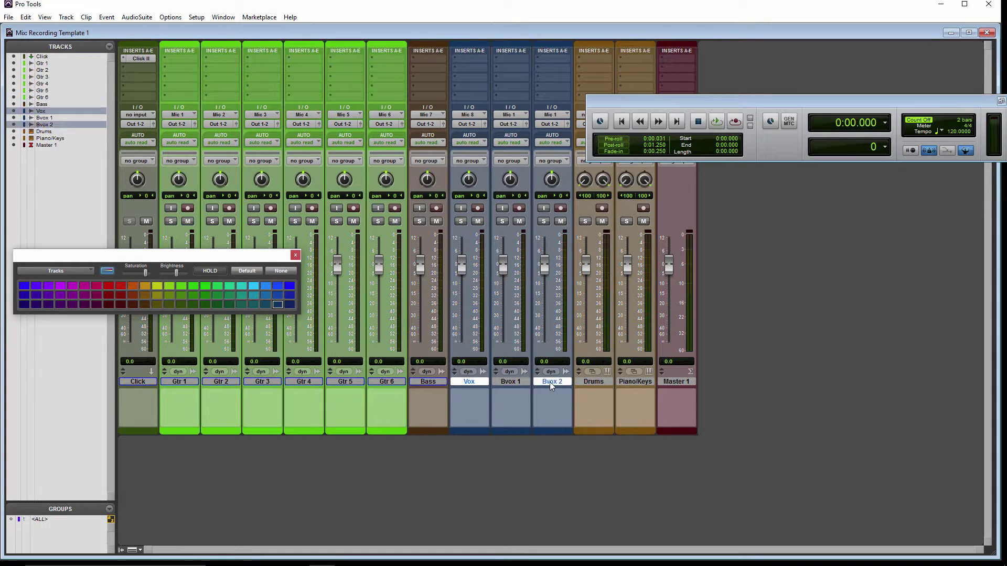
left_click(503, 383, "ctrl")
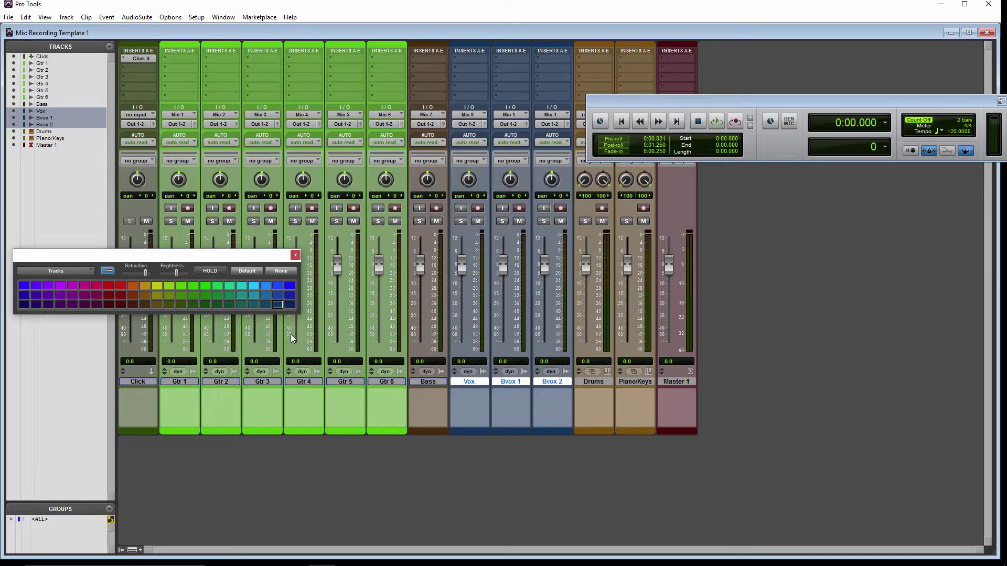
left_click(73, 287)
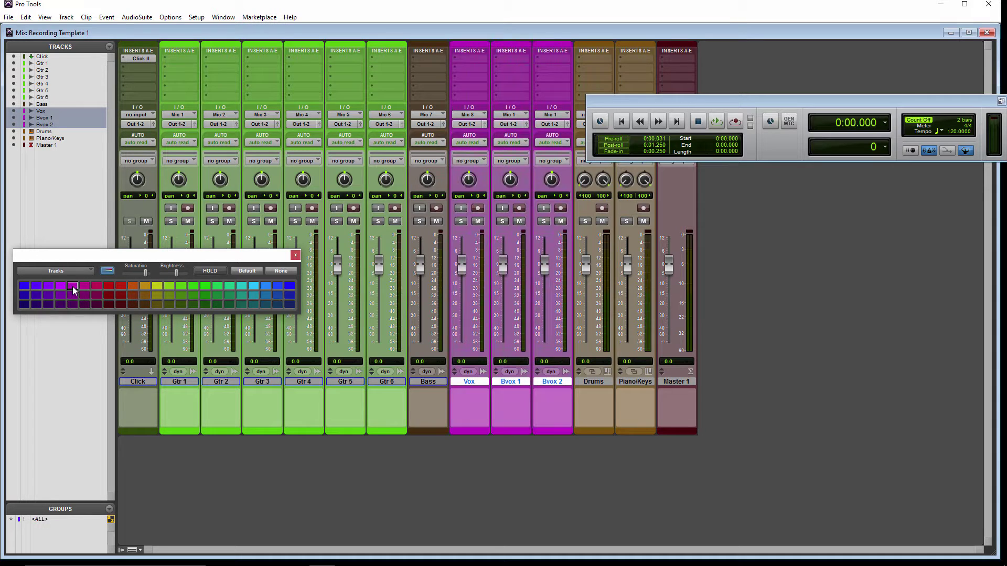
- Colour Drums dark blue, Piano/Keys dark purple and Master 1 red
left_click(594, 382)
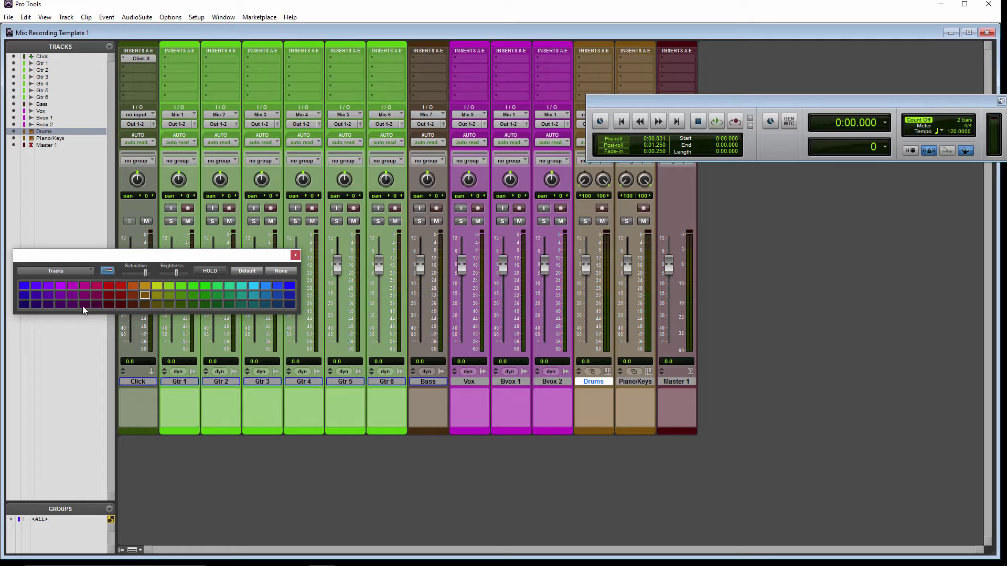
left_click(289, 304)
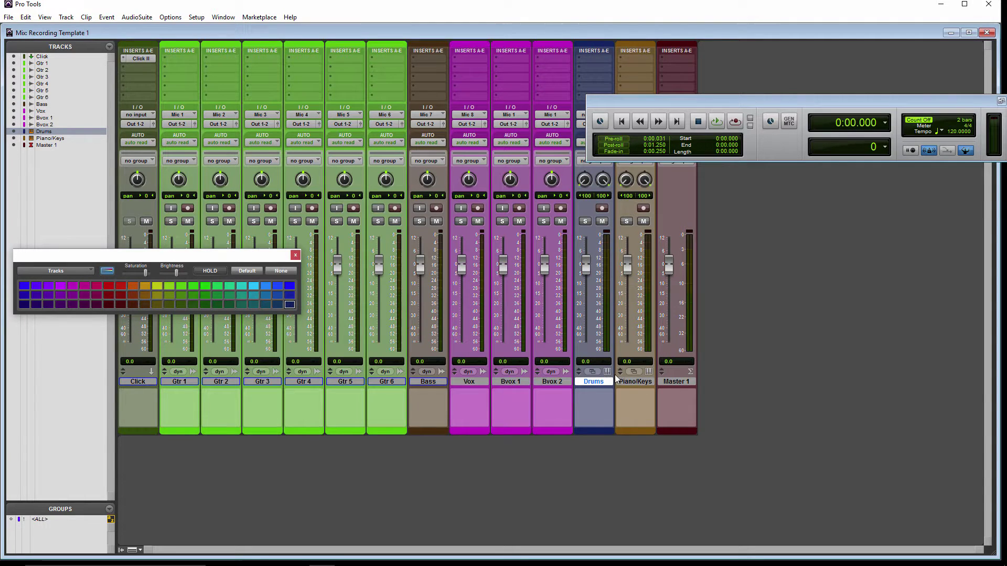
left_click(636, 382)
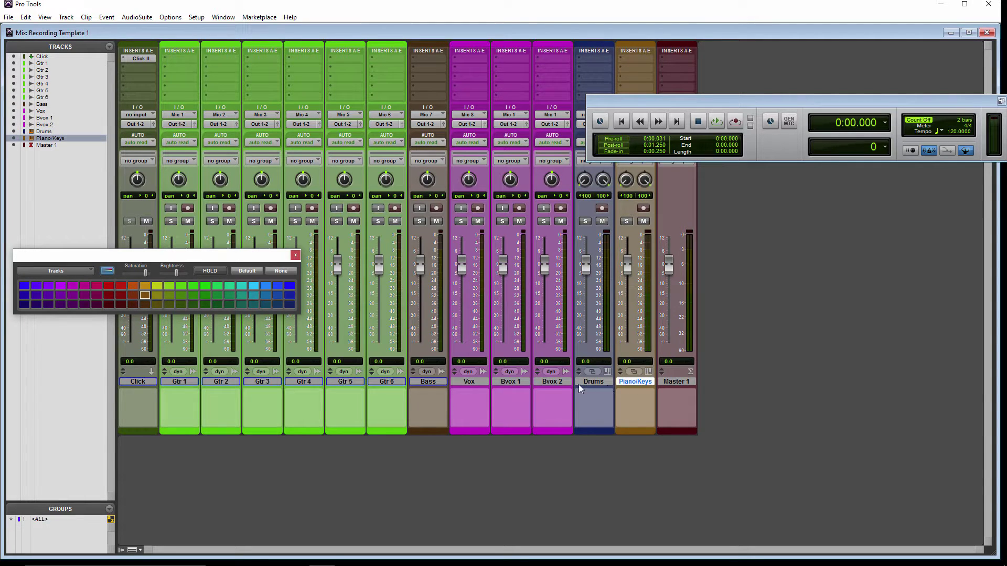
left_click(60, 304)
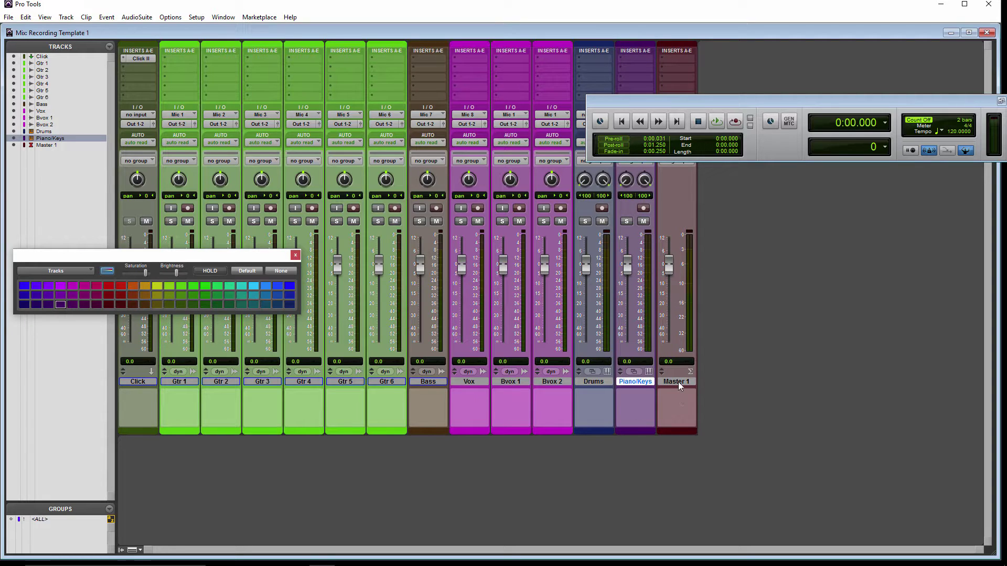
left_click(677, 381)
left_click(121, 286)
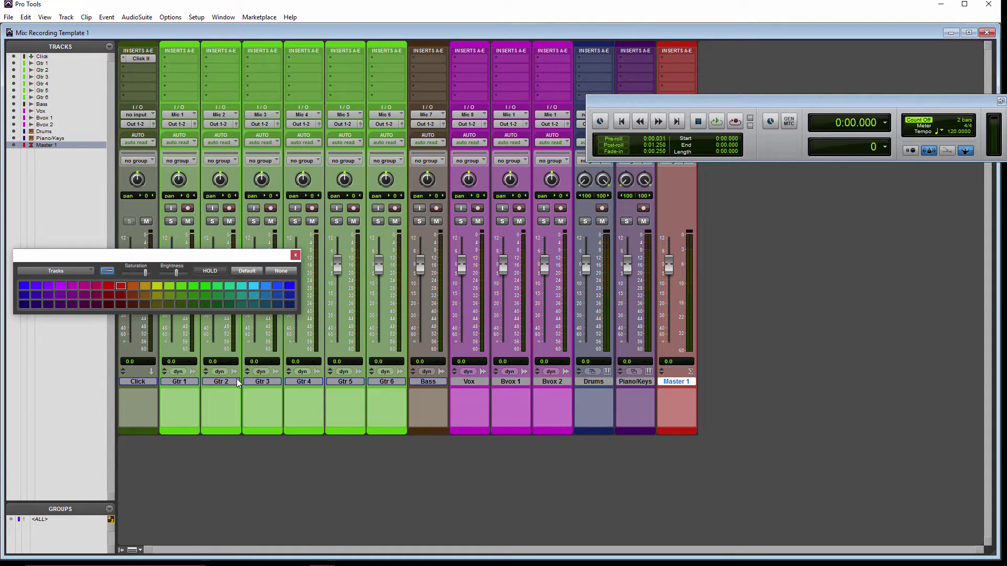
- Move Drums and Bass right after Click and set the Click track's colour to None
left_click_drag(433, 384, 139, 382)
left_click(138, 383)
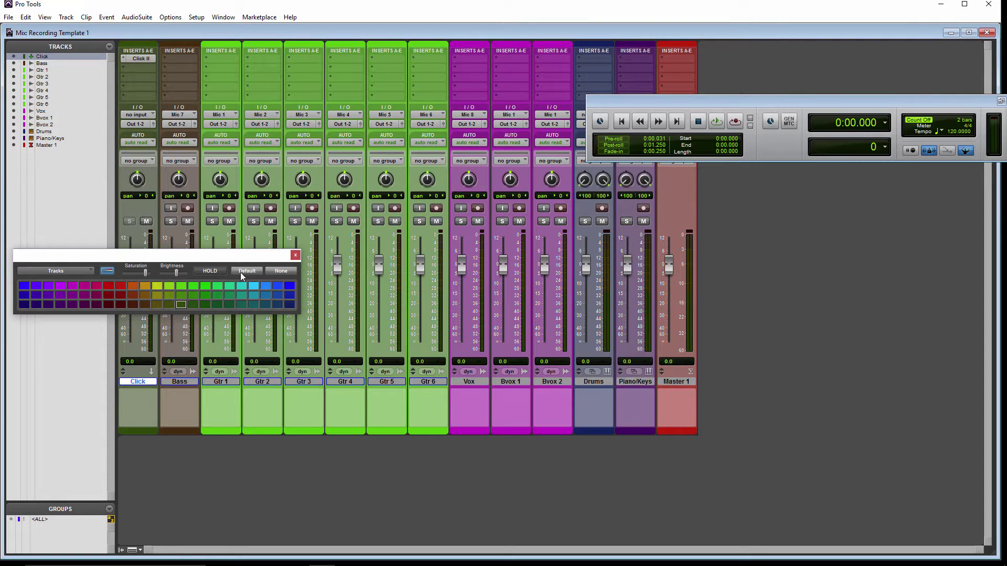
left_click(279, 274)
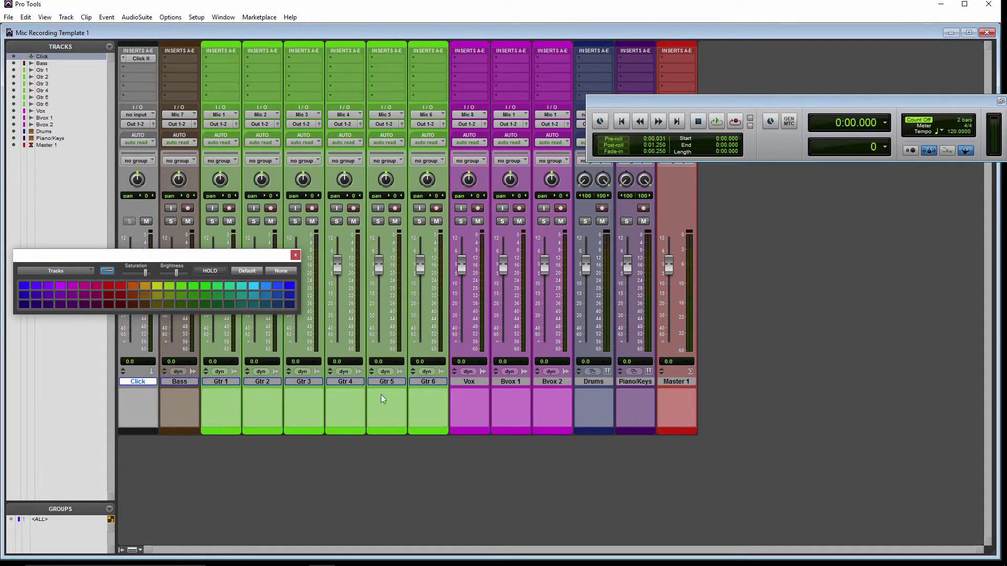
left_click_drag(589, 380, 164, 407)
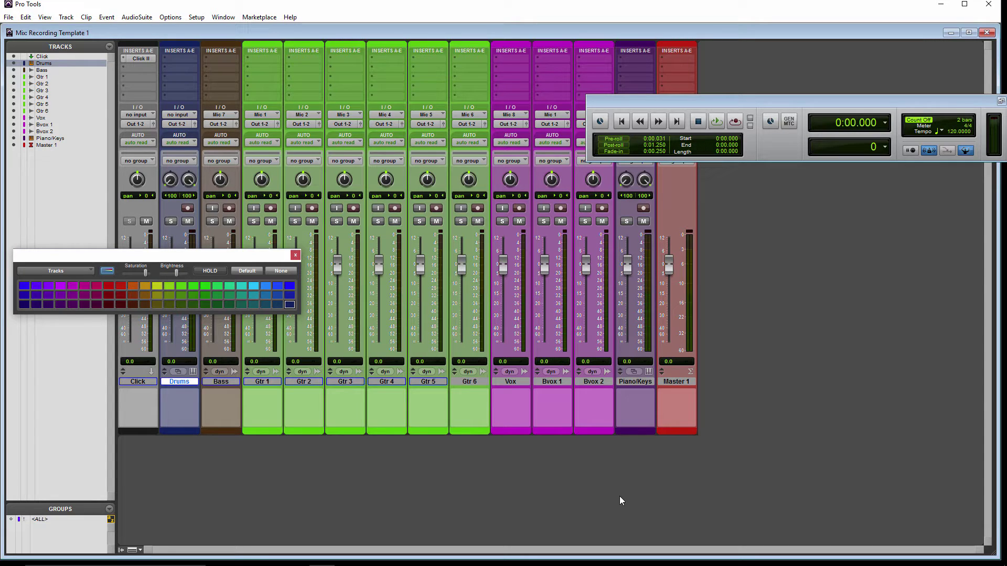
mouse_move(506, 565)
- Insert Superior Drummer MultiOut on the Drums track
mouse_move(388, 555)
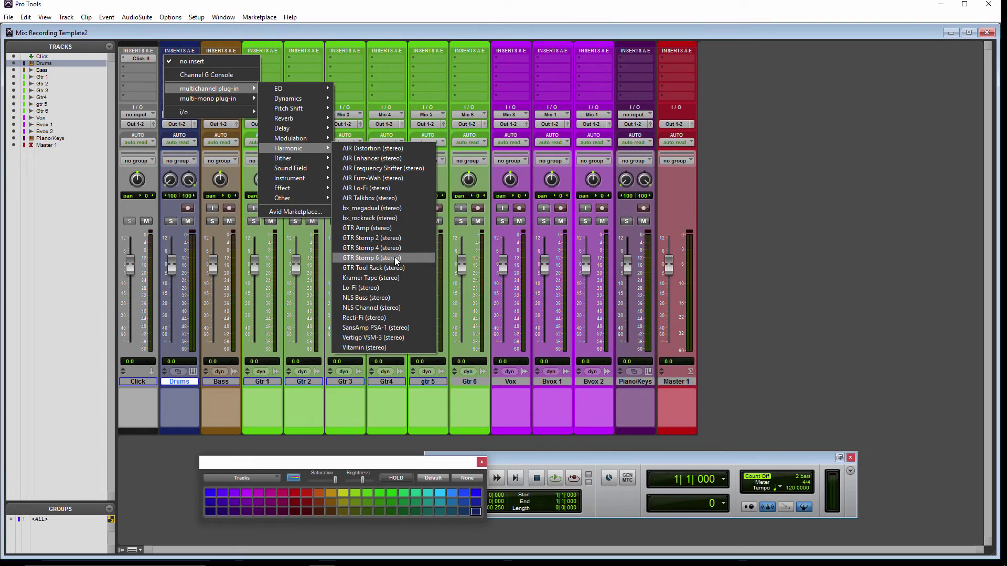
mouse_move(287, 180)
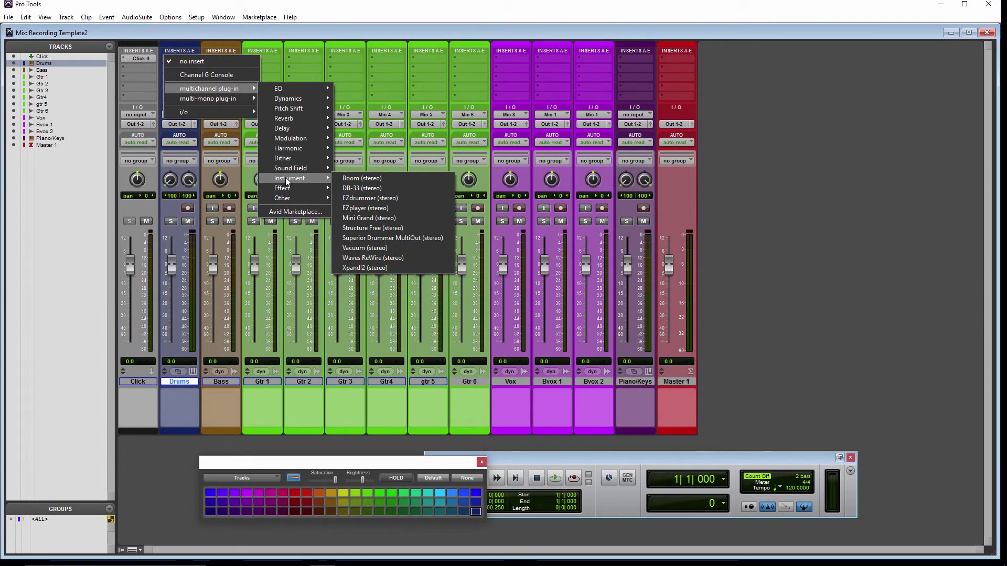
left_click(350, 238)
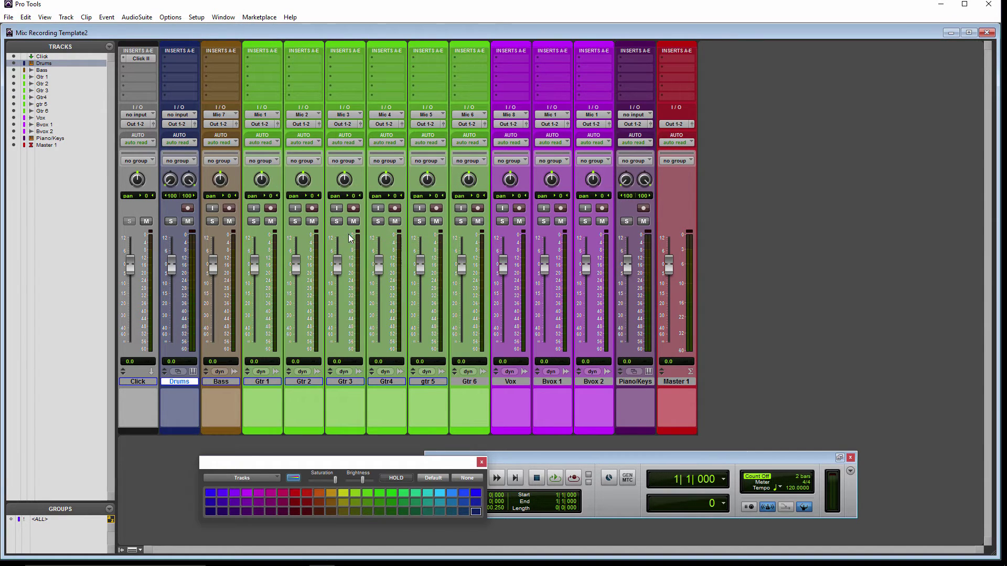
- Insert the Xpand!2 instrument on the Bass track
left_click(208, 59)
mouse_move(219, 89)
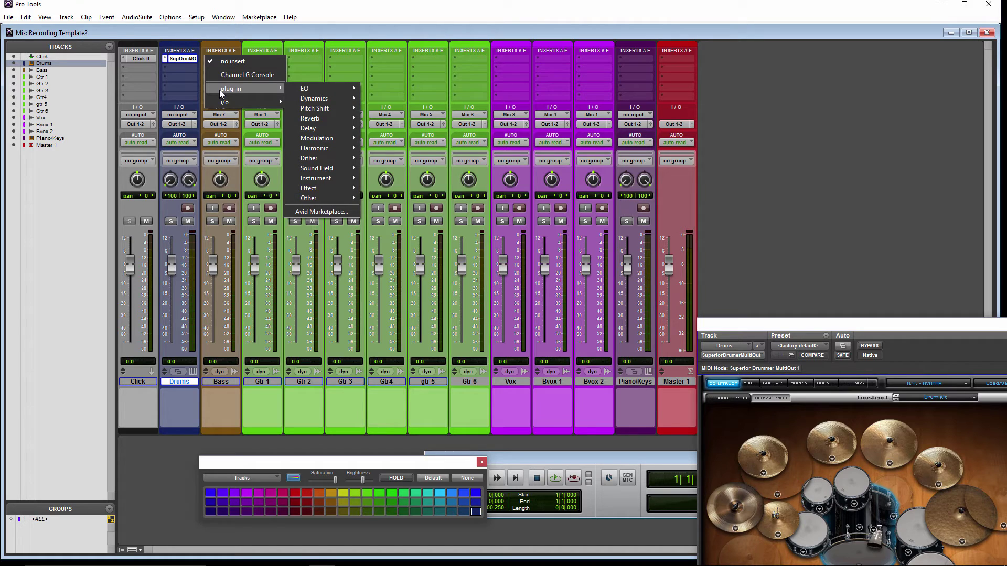
mouse_move(340, 178)
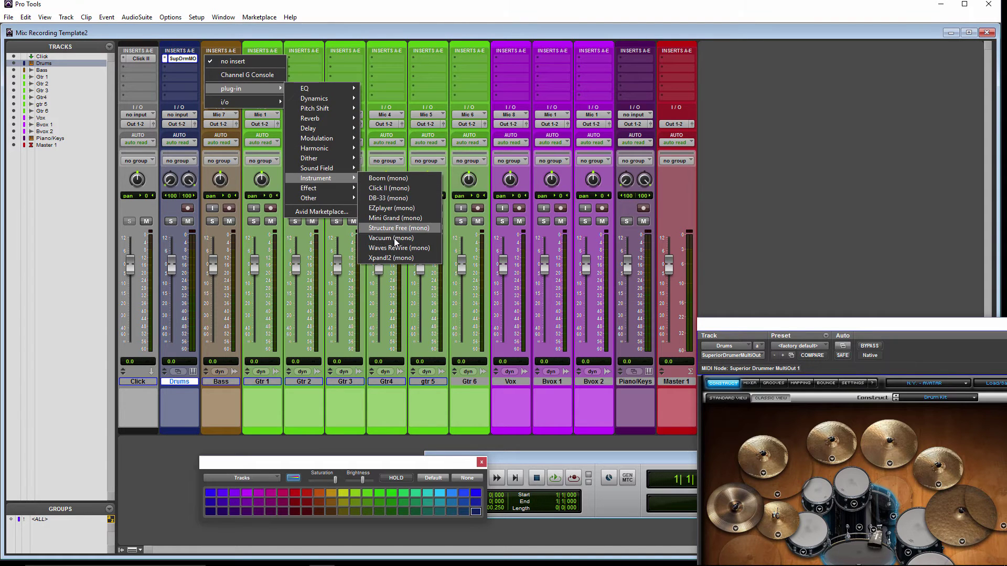
left_click(397, 258)
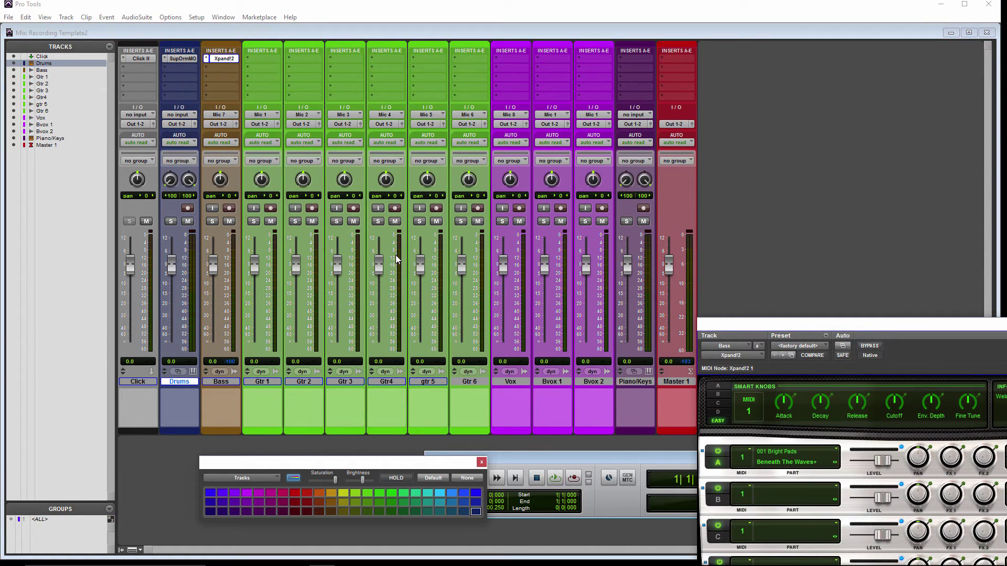